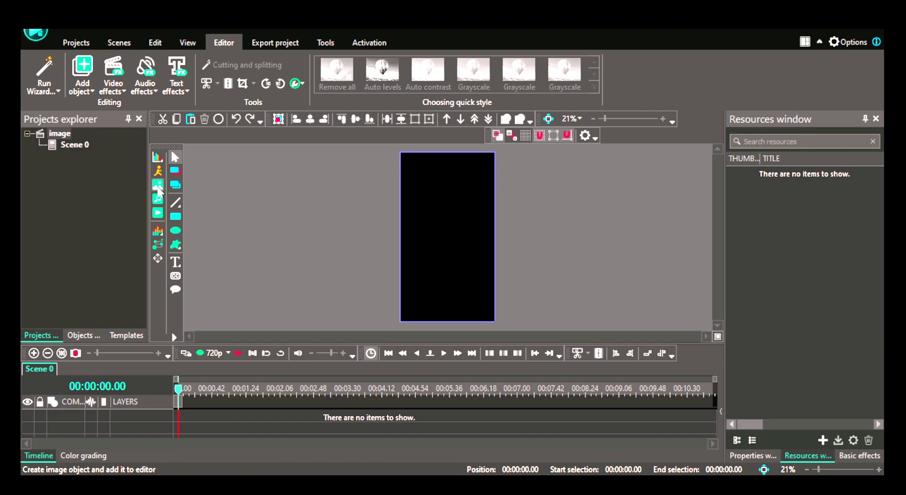
# Rotate the first timeline image, IMG_20231210_132348, by 90° so it stands upright in the vertical frame
pyautogui.click(273, 392)
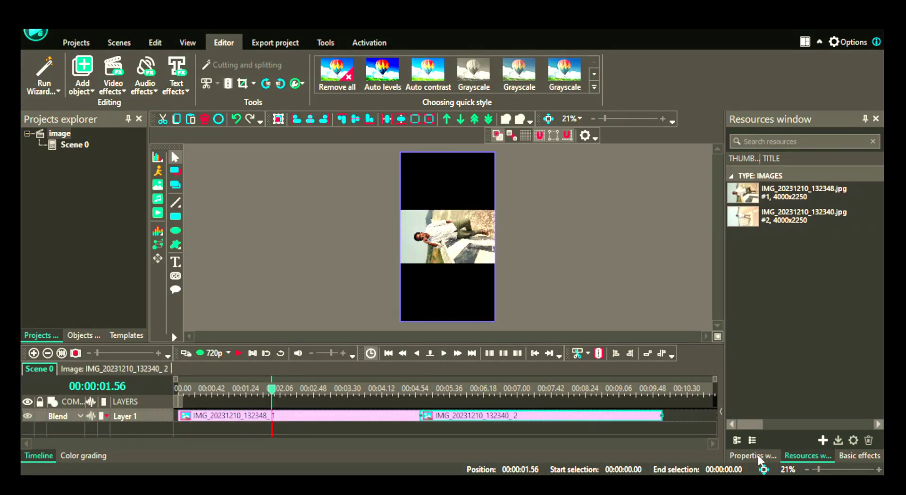
pyautogui.click(871, 455)
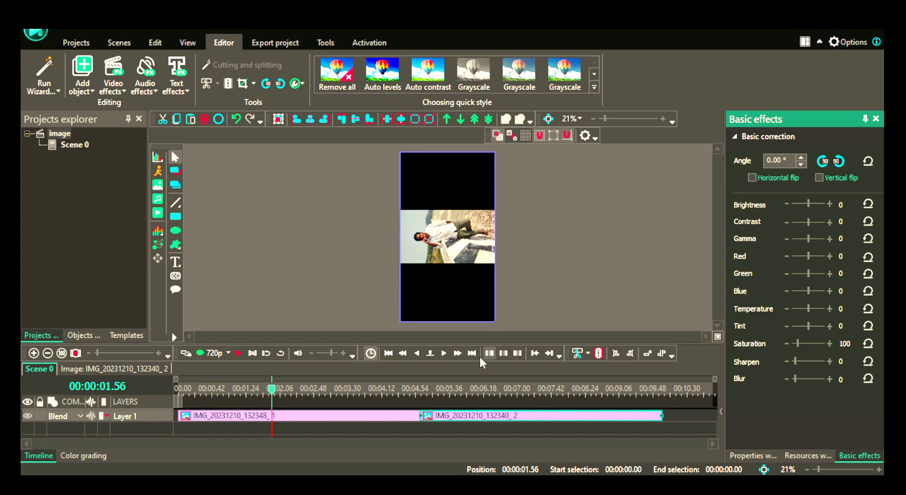
pyautogui.click(357, 421)
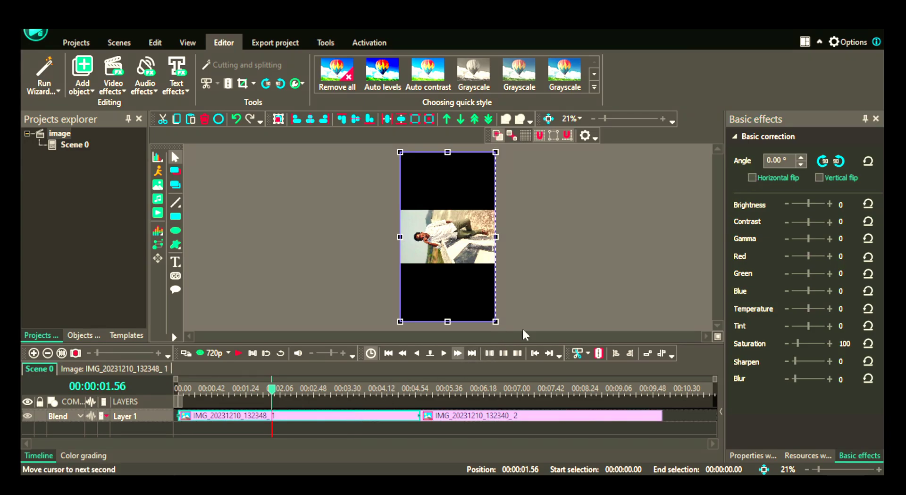
pyautogui.click(830, 162)
pyautogui.click(818, 164)
pyautogui.click(820, 163)
# Enlarge and reposition the rotated first image until it fills the whole vertical frame
pyautogui.moveTo(533, 284); pyautogui.dragTo(563, 315)
pyautogui.moveTo(362, 190); pyautogui.dragTo(317, 151)
pyautogui.moveTo(435, 230); pyautogui.dragTo(439, 233)
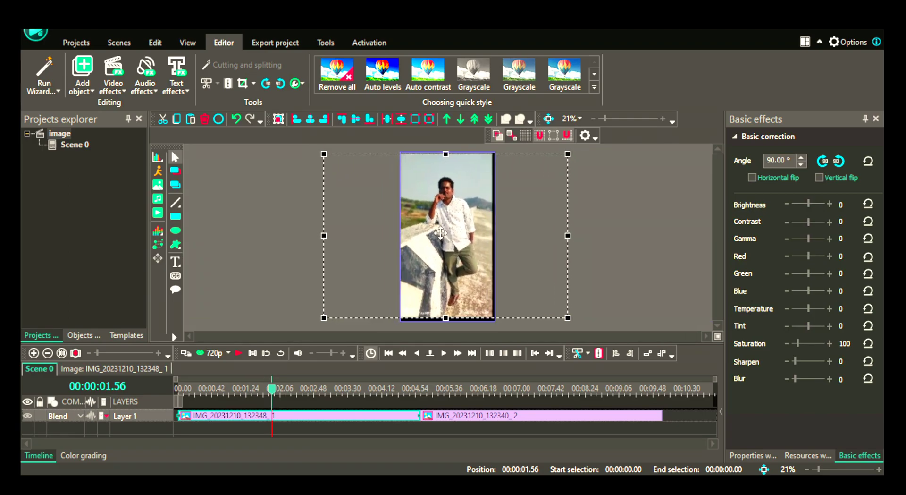
pyautogui.moveTo(569, 154); pyautogui.dragTo(575, 149)
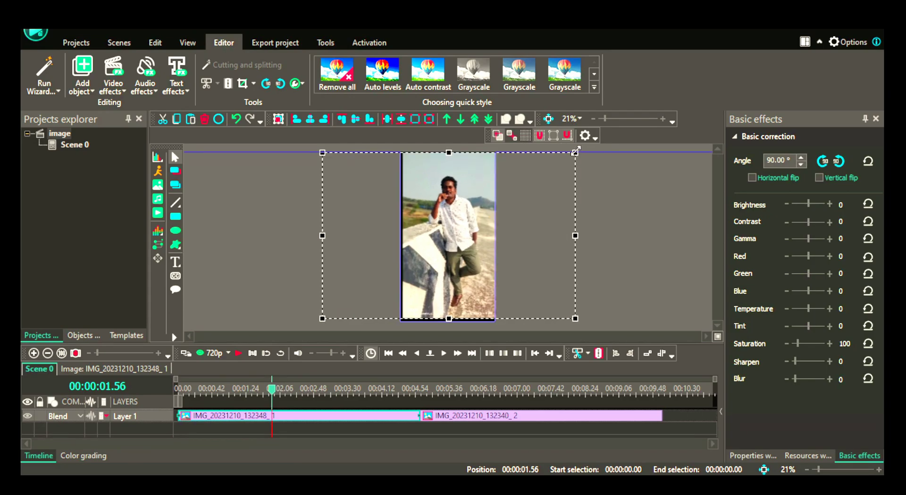
pyautogui.moveTo(323, 319); pyautogui.dragTo(320, 320)
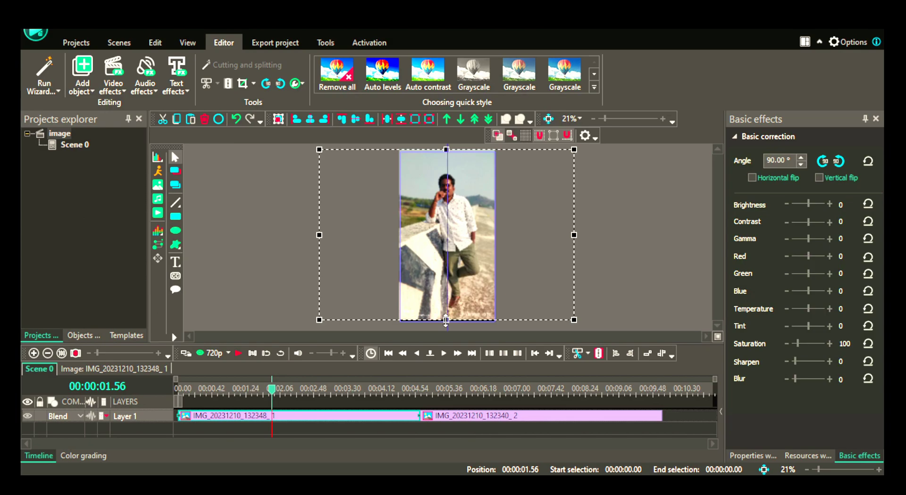
pyautogui.moveTo(446, 320); pyautogui.dragTo(445, 323)
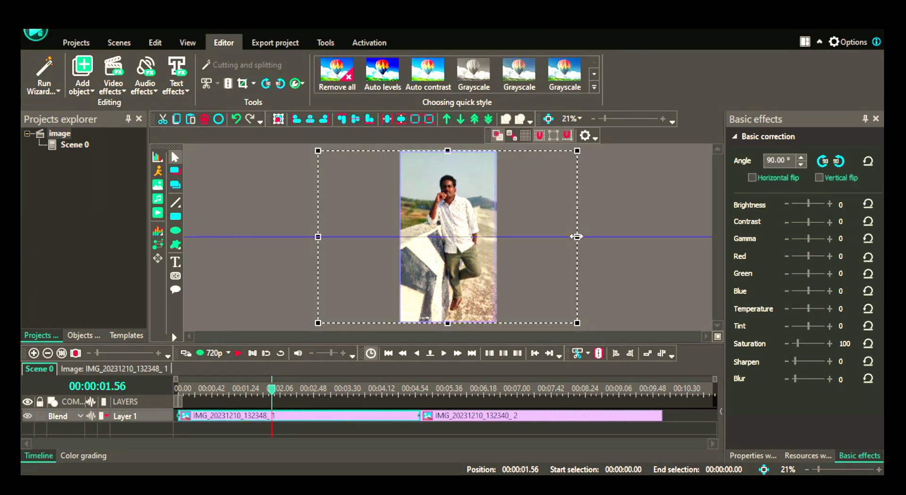
pyautogui.click(621, 241)
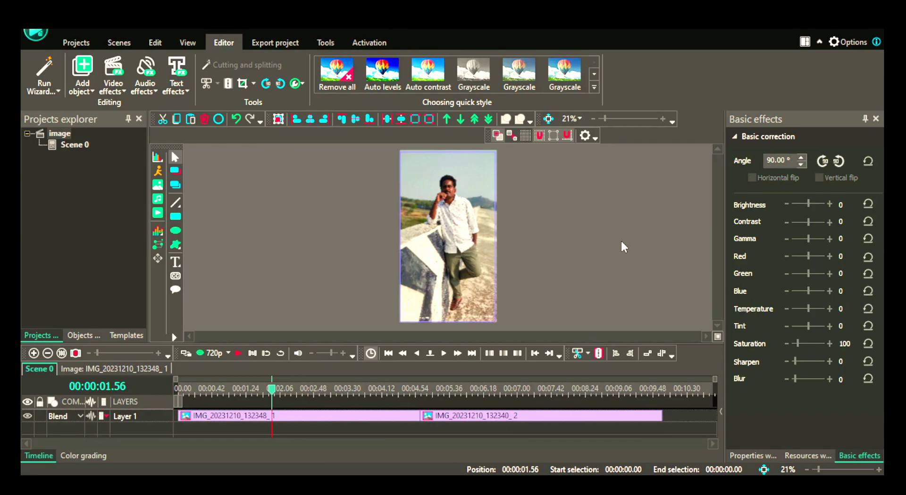
# Rotate the second timeline image, IMG_20231210_132340, by 90° so it stands upright
pyautogui.click(445, 389)
pyautogui.click(469, 418)
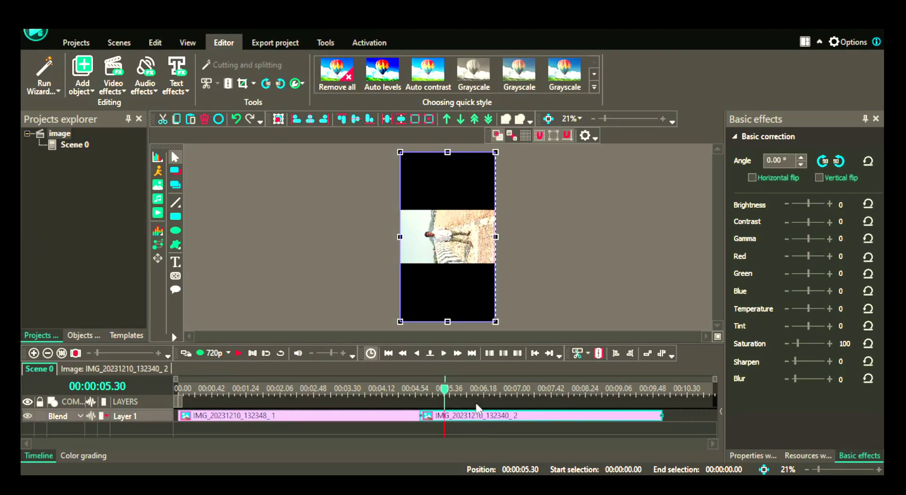
pyautogui.click(822, 161)
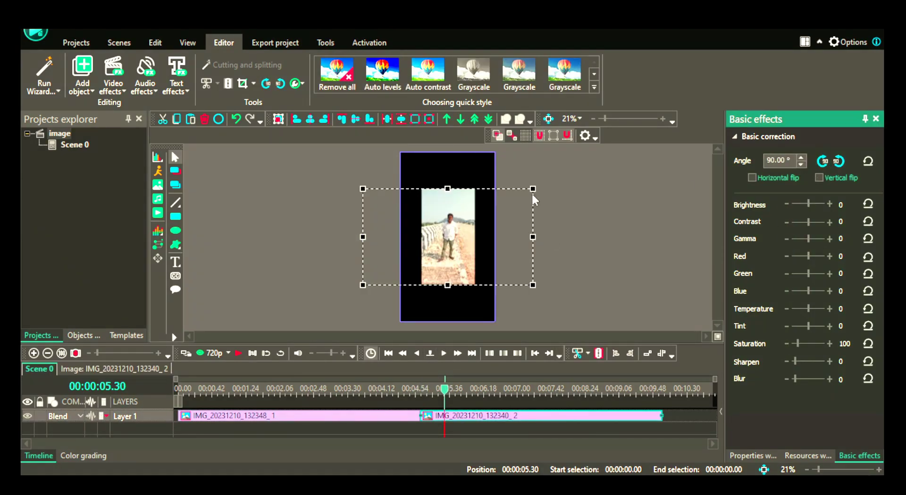
# Enlarge the upright second image and shift it until it covers the vertical frame, slightly overlapping its edges
pyautogui.moveTo(533, 189); pyautogui.dragTo(552, 152)
pyautogui.moveTo(362, 152); pyautogui.dragTo(336, 139)
pyautogui.moveTo(466, 224); pyautogui.dragTo(466, 258)
pyautogui.moveTo(553, 319); pyautogui.dragTo(571, 329)
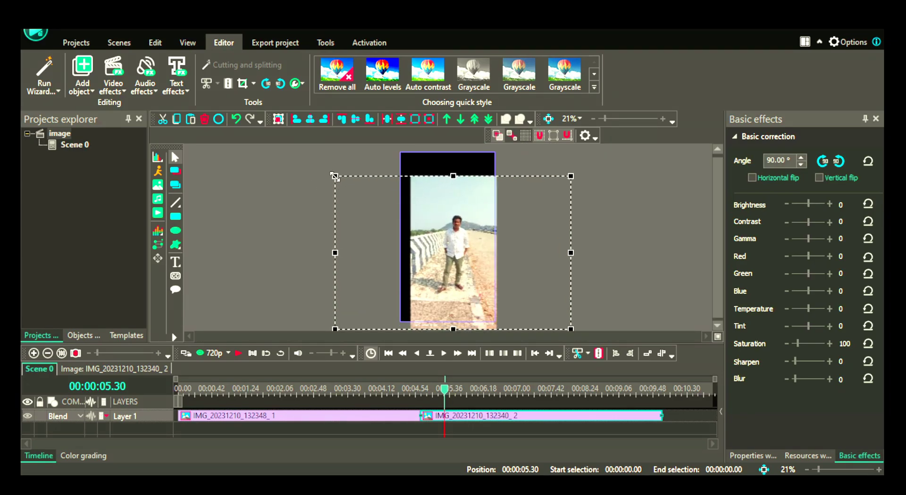
pyautogui.moveTo(335, 176); pyautogui.dragTo(324, 151)
pyautogui.click(321, 149)
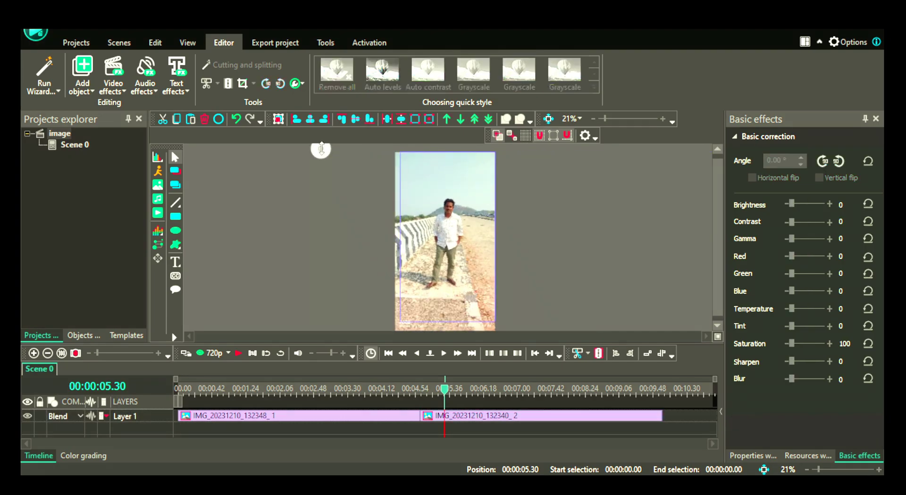
# Trim the second image's size and position so its edges line up with the frame borders
pyautogui.click(359, 170)
pyautogui.moveTo(319, 148); pyautogui.dragTo(328, 147)
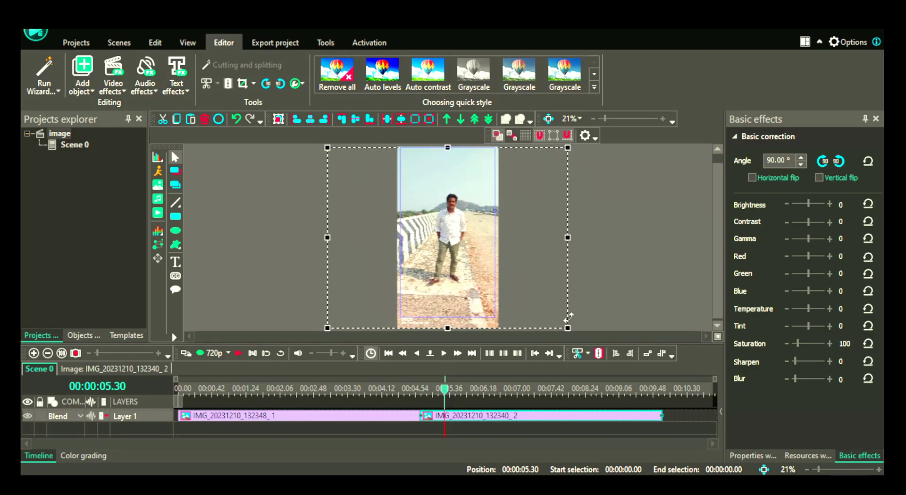
pyautogui.moveTo(568, 326); pyautogui.dragTo(571, 317)
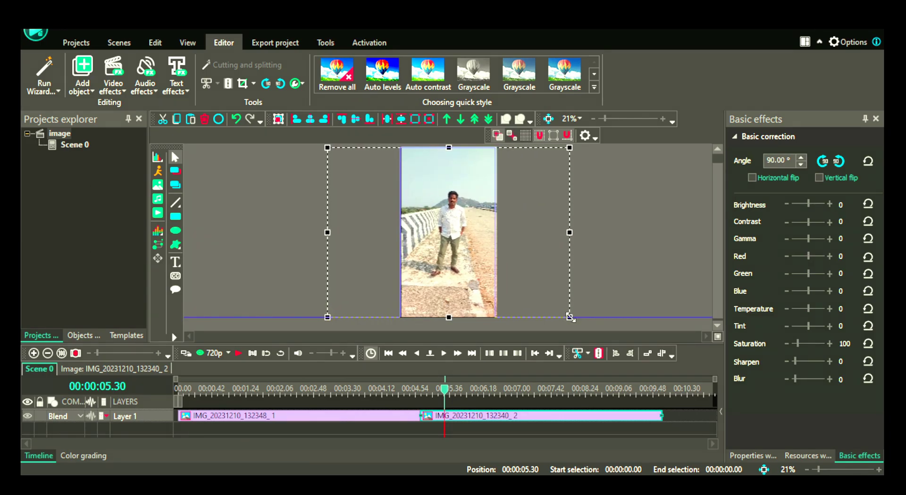
pyautogui.moveTo(330, 235); pyautogui.dragTo(326, 233)
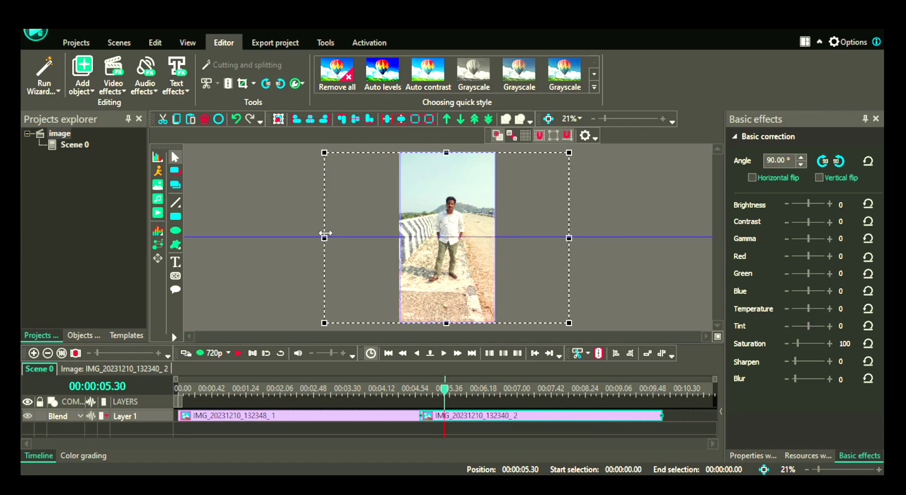
pyautogui.moveTo(568, 152); pyautogui.dragTo(568, 151)
pyautogui.click(630, 230)
# Brighten the first image in color grading by raising a midtone point on its curve to input 100, output 152
pyautogui.click(260, 390)
pyautogui.click(262, 417)
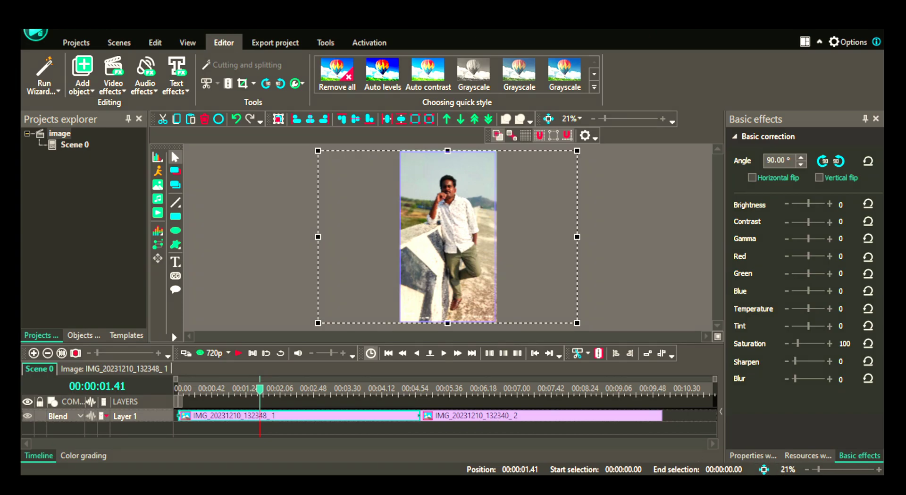
pyautogui.click(84, 454)
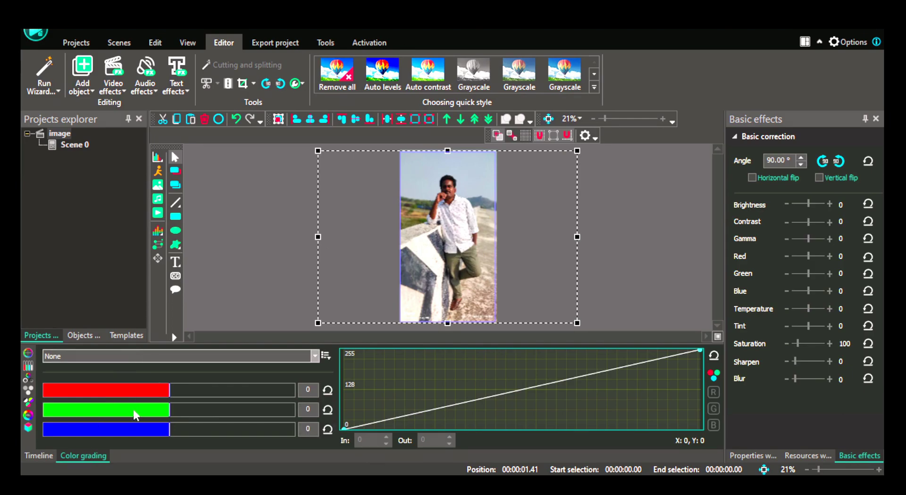
pyautogui.press('Down')
pyautogui.moveTo(488, 391); pyautogui.dragTo(484, 381)
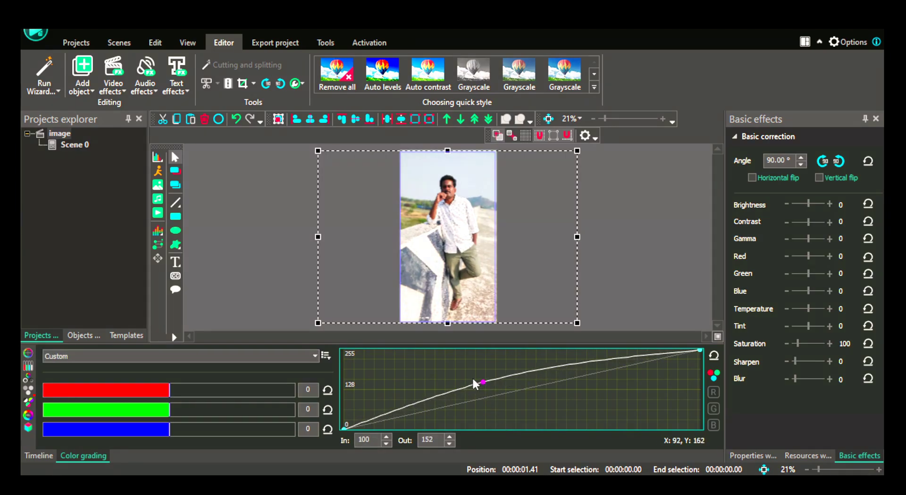
# Apply the Emphase template to the first image's blue, green and red color components
pyautogui.click(373, 79)
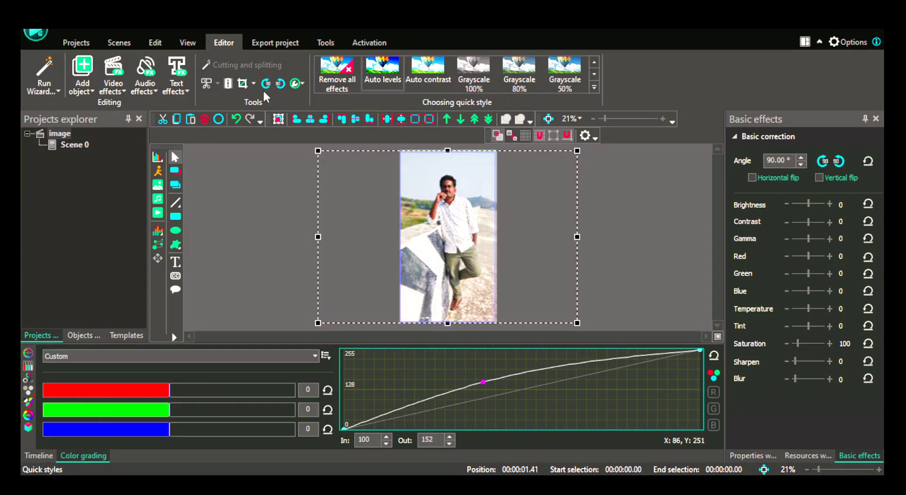
pyautogui.click(28, 377)
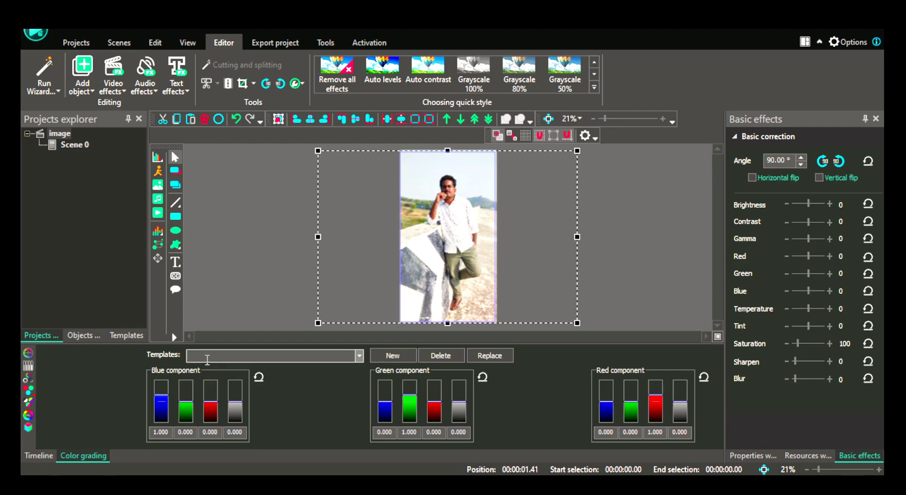
pyautogui.scroll(-2, 207, 359)
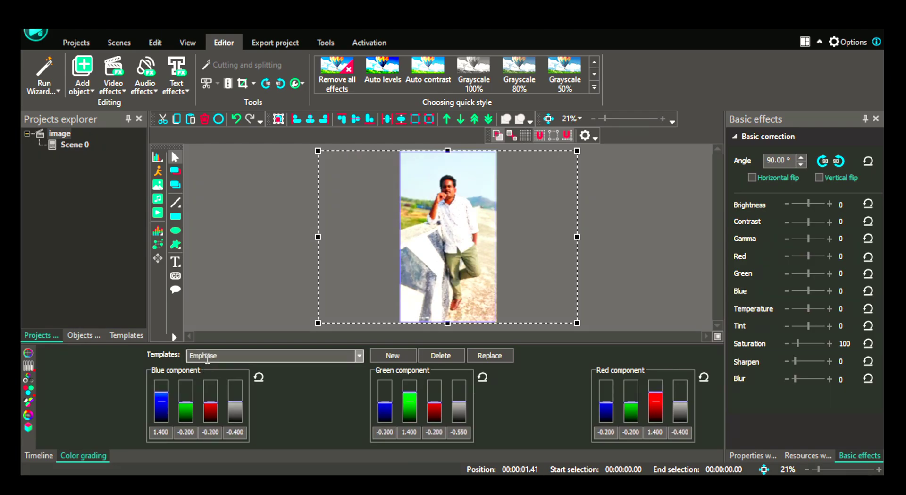
# Adjust the point on the first image's color curve to input 97, output 156 and inspect the graded picture on the scene
pyautogui.click(28, 399)
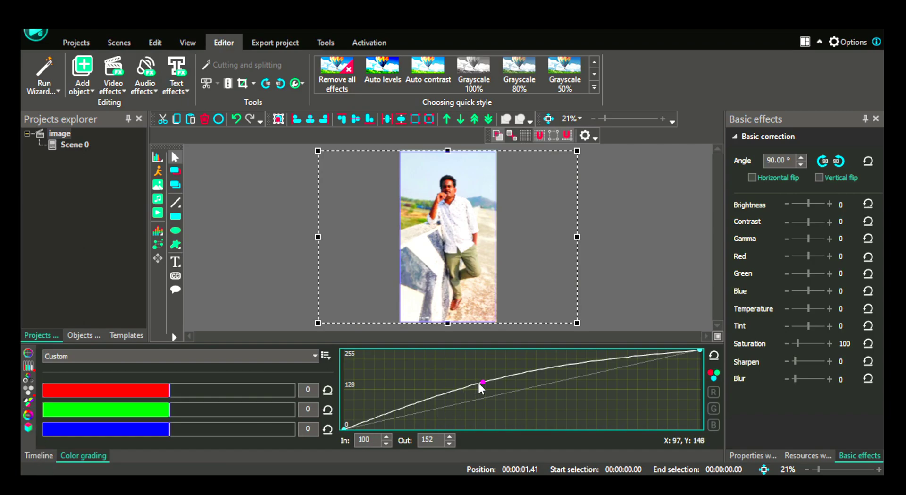
pyautogui.moveTo(483, 383); pyautogui.dragTo(479, 381)
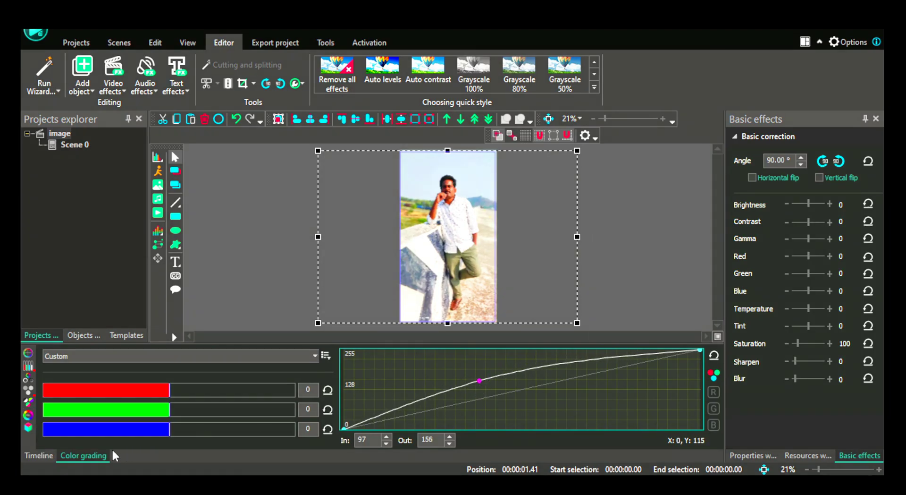
pyautogui.click(45, 454)
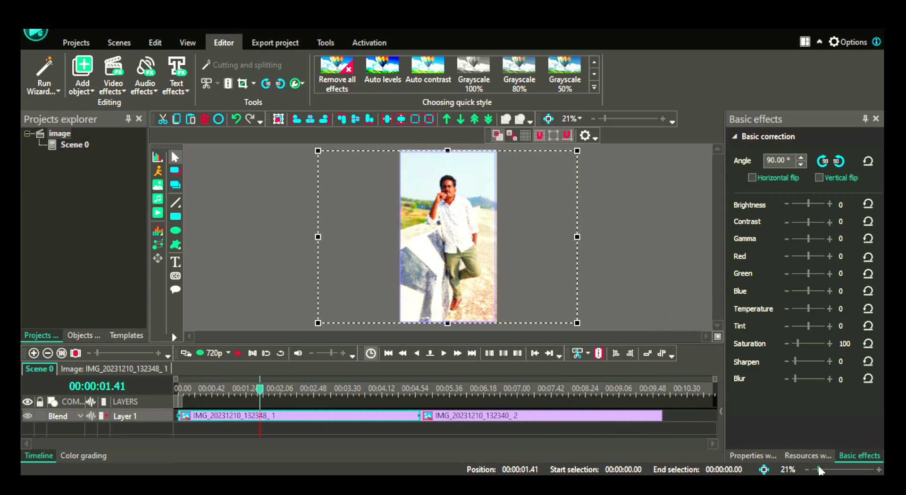
pyautogui.moveTo(820, 470); pyautogui.dragTo(829, 469)
pyautogui.moveTo(713, 247); pyautogui.dragTo(707, 214)
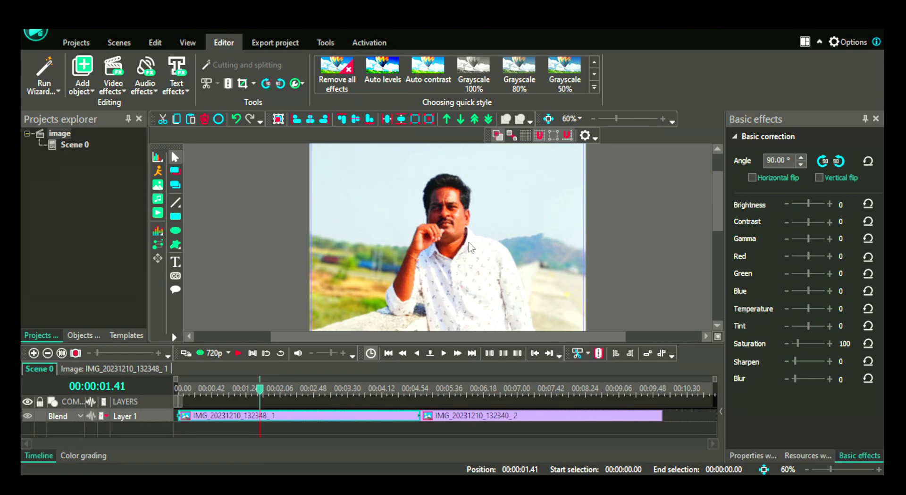
pyautogui.click(386, 74)
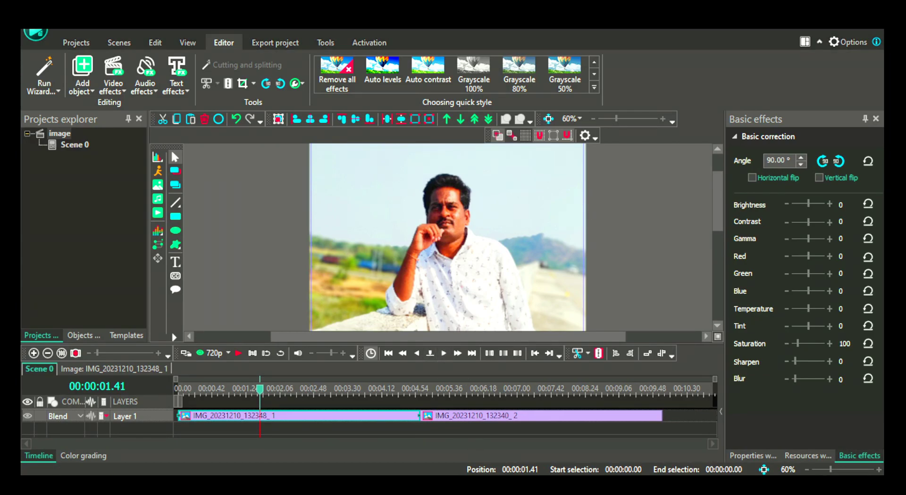
# Brighten the second image in color grading by raising a midtone point on its curve to input 98, output 156
pyautogui.click(460, 415)
pyautogui.click(449, 390)
pyautogui.moveTo(831, 469); pyautogui.dragTo(824, 470)
pyautogui.moveTo(646, 275); pyautogui.dragTo(653, 276)
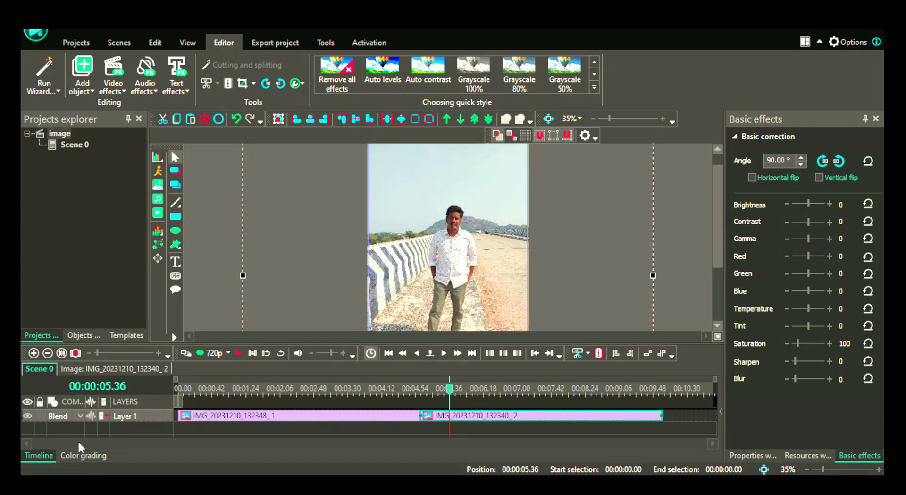
pyautogui.click(84, 455)
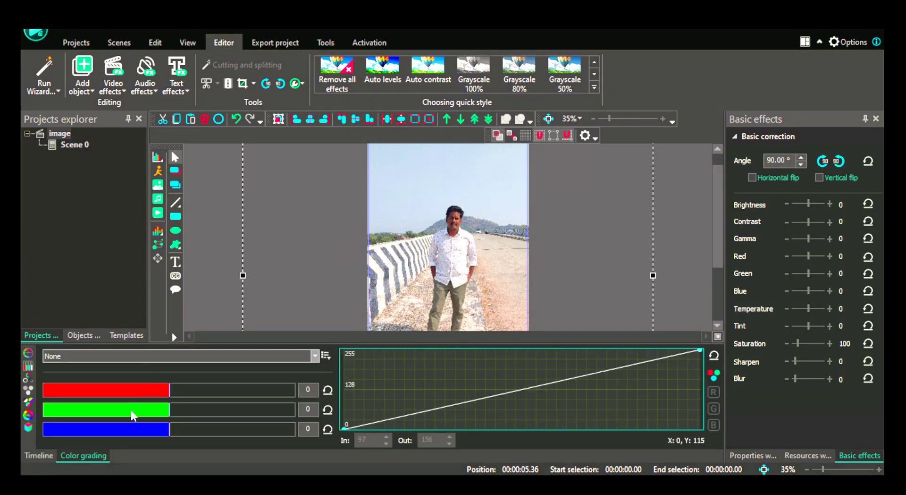
pyautogui.scroll(-1, 189, 356)
pyautogui.moveTo(489, 396); pyautogui.dragTo(482, 385)
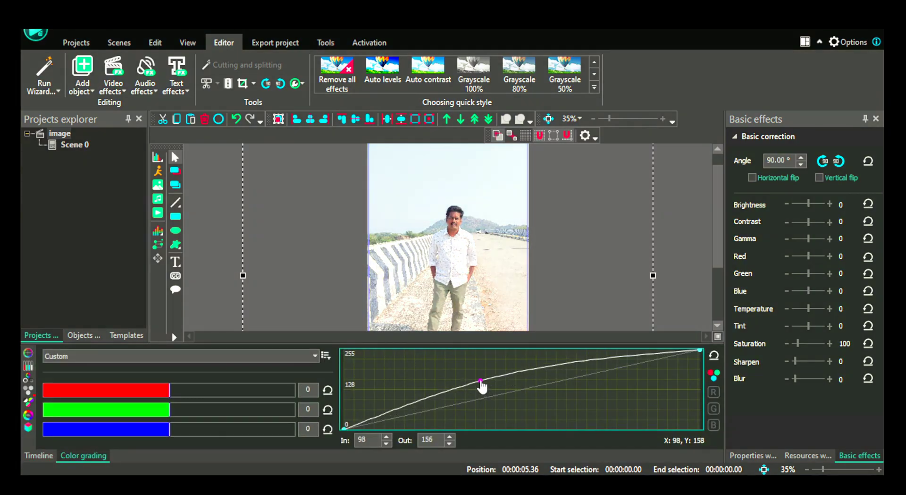
# Apply the Emphase color component template to the second image and inspect the face and background up close
pyautogui.click(27, 370)
pyautogui.scroll(-1, 228, 358)
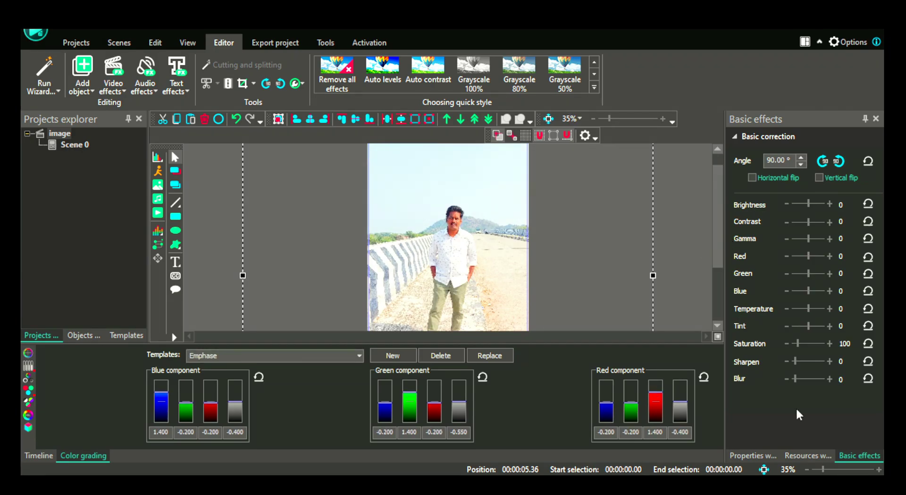
pyautogui.moveTo(825, 471); pyautogui.dragTo(837, 471)
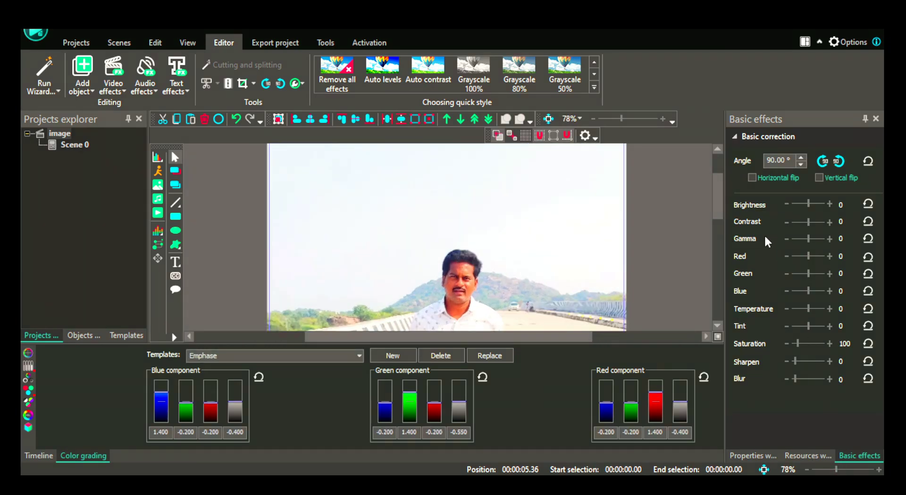
pyautogui.moveTo(715, 209); pyautogui.dragTo(720, 232)
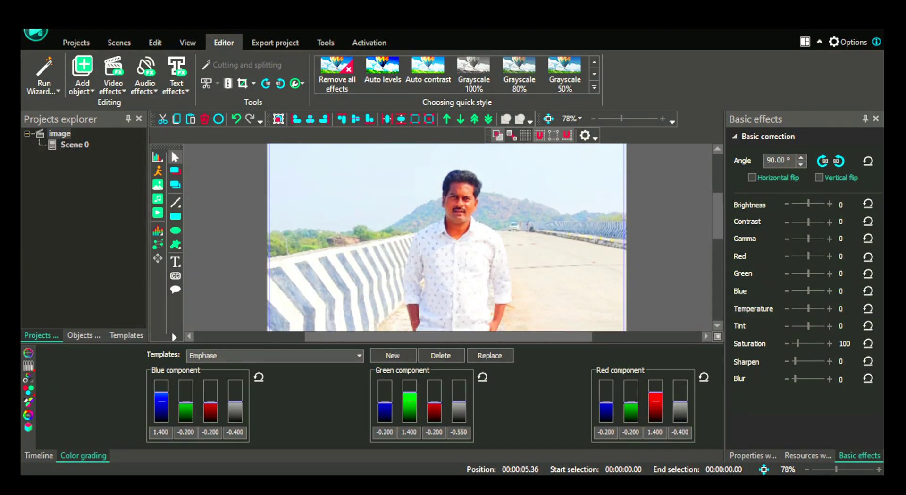
pyautogui.moveTo(834, 470)
pyautogui.mouseDown()
pyautogui.moveTo(854, 470)
pyautogui.moveTo(841, 470)
pyautogui.mouseUp()
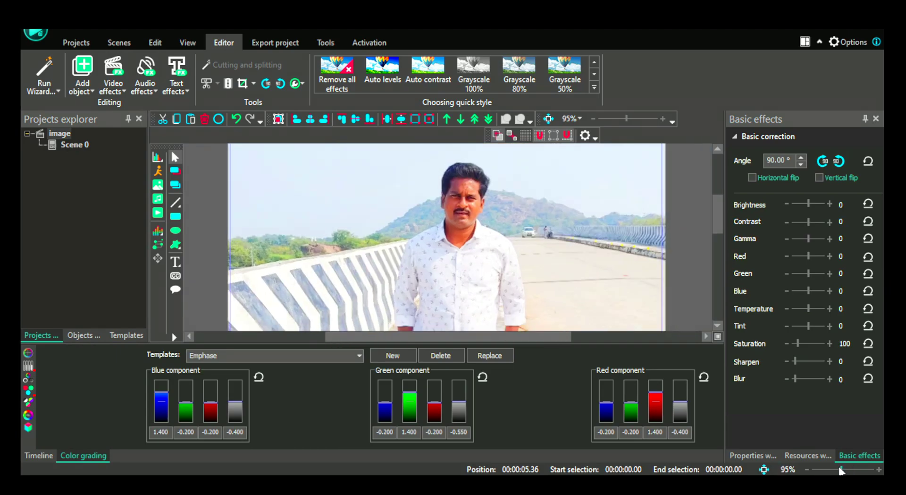
# Apply the 10. Faze LUT to the second image in the hue and saturation grid
pyautogui.click(27, 428)
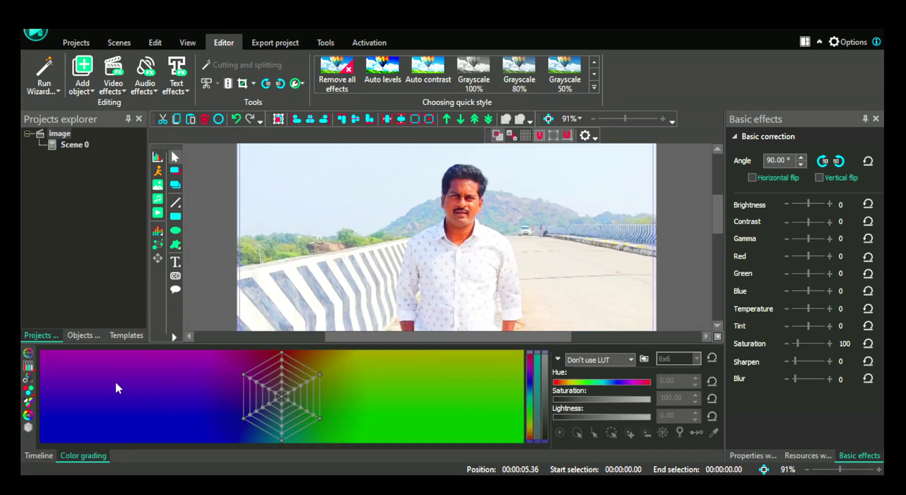
pyautogui.click(631, 359)
pyautogui.click(579, 447)
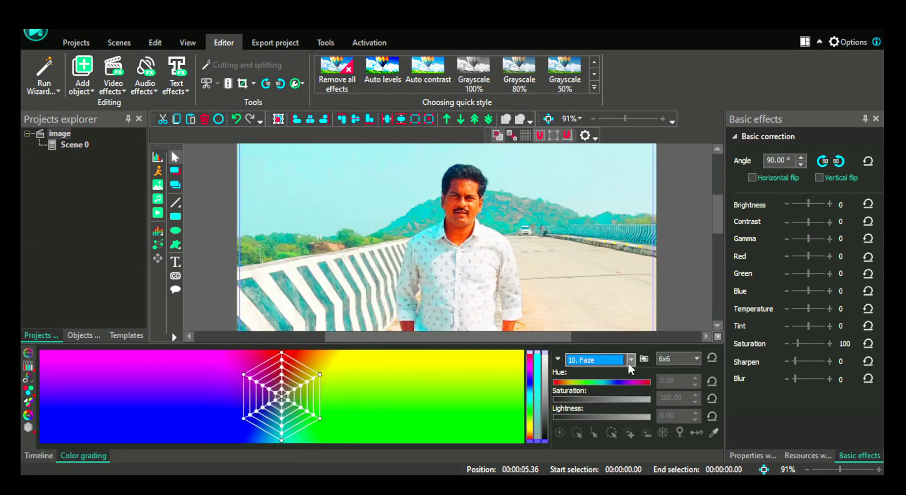
# Move the midtone point on the second image's color curve to input 74, output 130 and view the whole picture
pyautogui.click(382, 69)
pyautogui.click(30, 391)
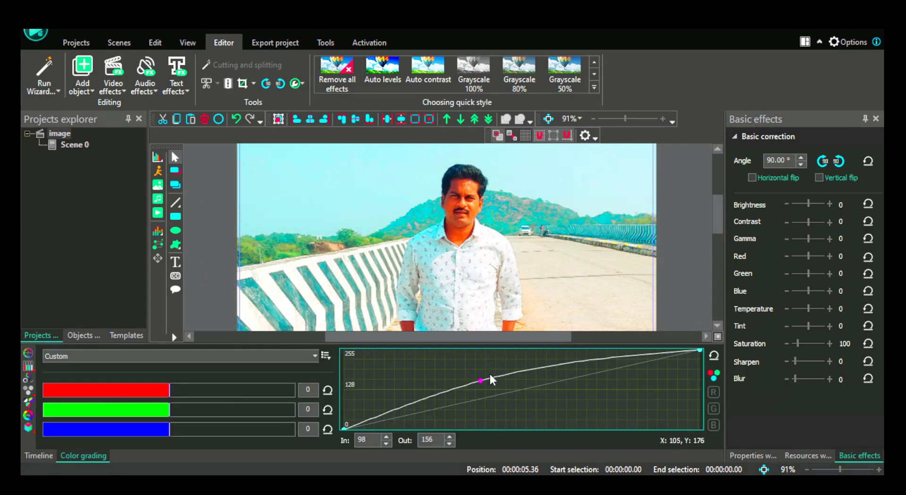
pyautogui.moveTo(480, 380); pyautogui.dragTo(447, 388)
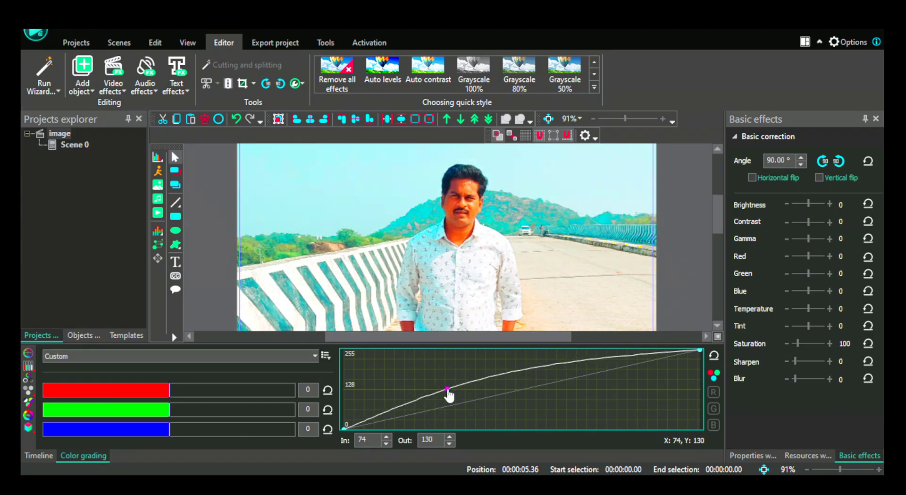
pyautogui.moveTo(840, 471); pyautogui.dragTo(820, 471)
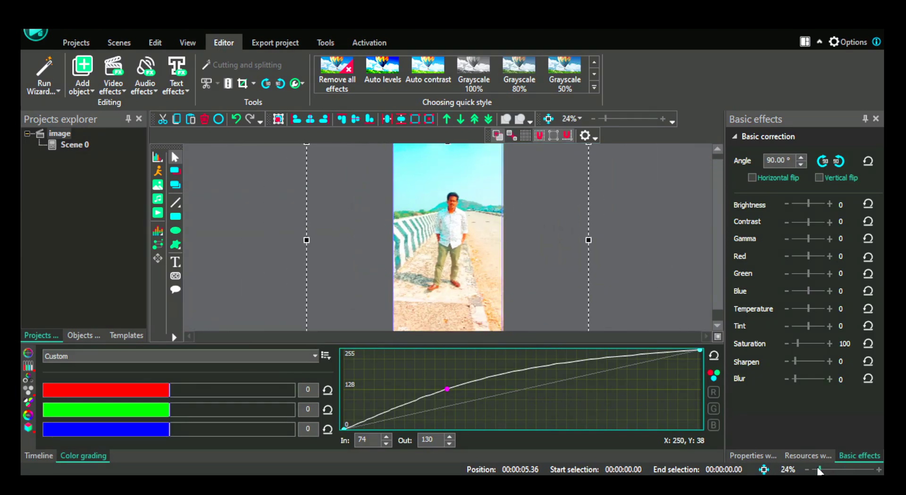
# Apply the 10. Faze LUT to the first image, IMG_20231210_132348_1, and inspect the graded face and full picture
pyautogui.click(39, 455)
pyautogui.click(386, 395)
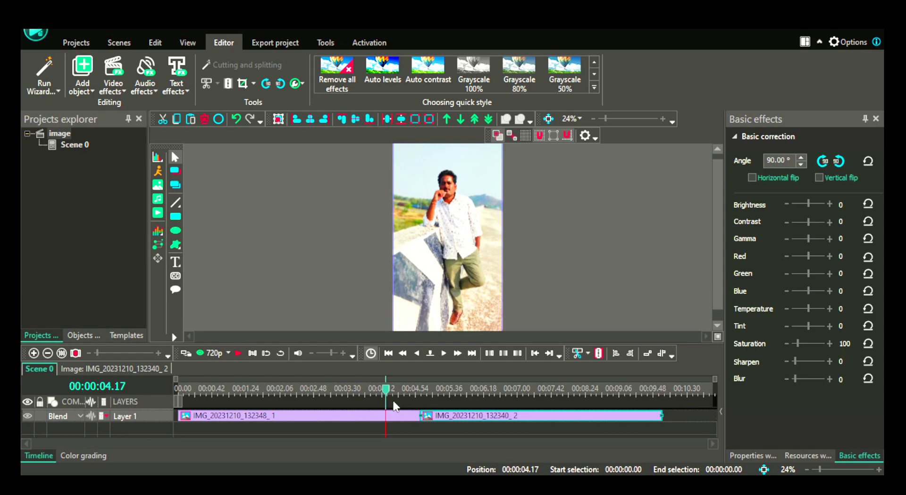
pyautogui.click(399, 417)
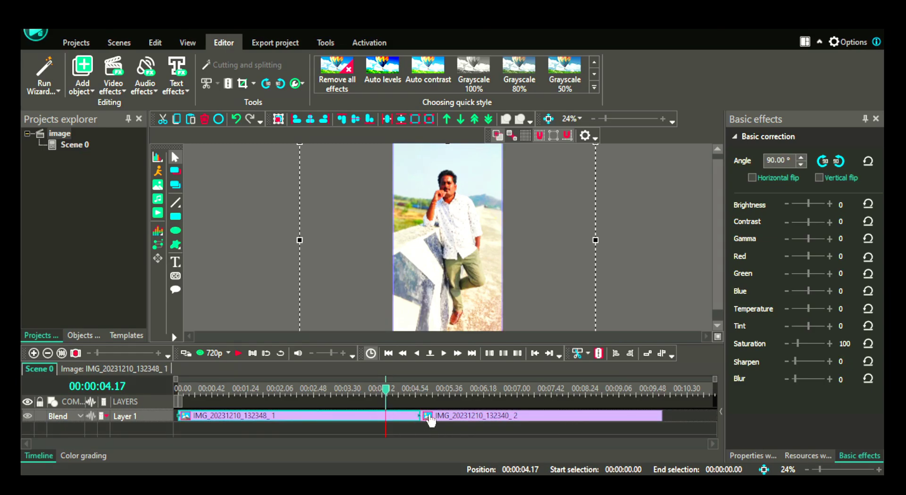
pyautogui.click(835, 470)
pyautogui.click(835, 470)
pyautogui.moveTo(720, 227); pyautogui.dragTo(703, 206)
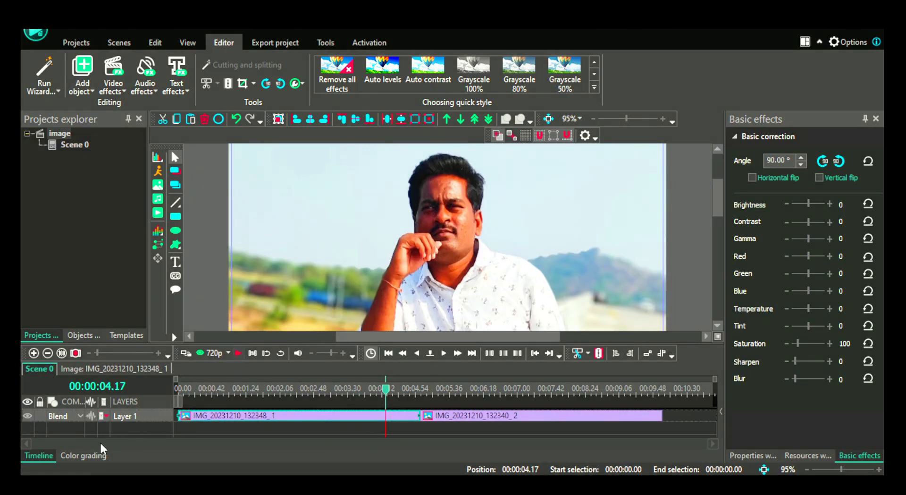
pyautogui.click(91, 455)
pyautogui.click(28, 427)
pyautogui.click(580, 450)
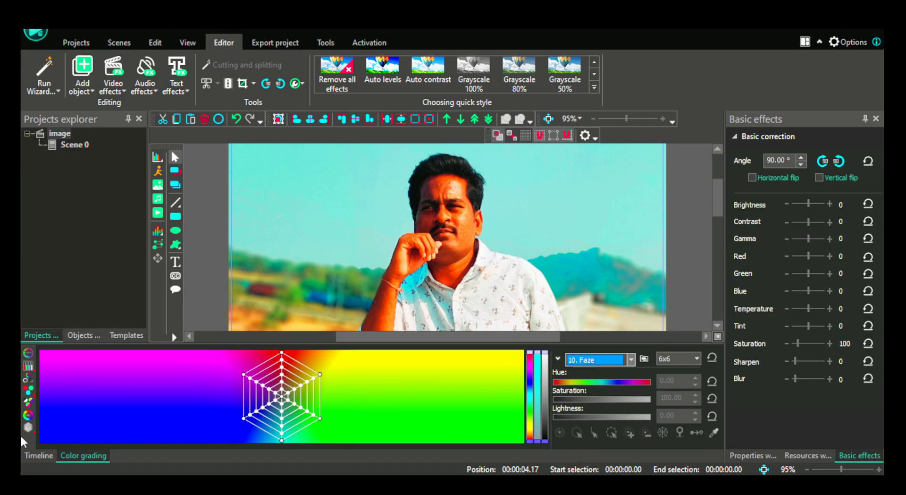
pyautogui.click(38, 456)
pyautogui.moveTo(848, 471); pyautogui.dragTo(820, 467)
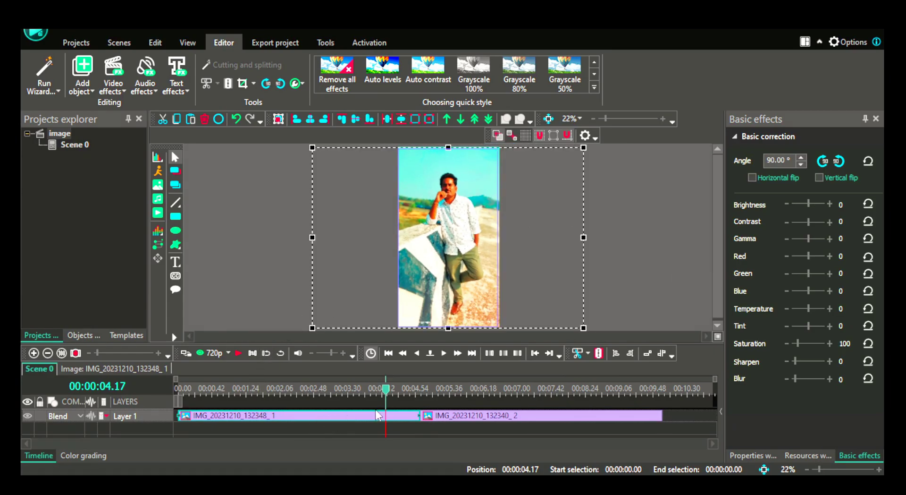
# Swap the two clips on Layer 1 so that IMG_20231210_132340_2 precedes IMG_20231210_132348_1, and view the new opening frames
pyautogui.click(446, 388)
pyautogui.moveTo(375, 423); pyautogui.dragTo(239, 418)
pyautogui.moveTo(413, 438); pyautogui.dragTo(486, 417)
pyautogui.click(258, 388)
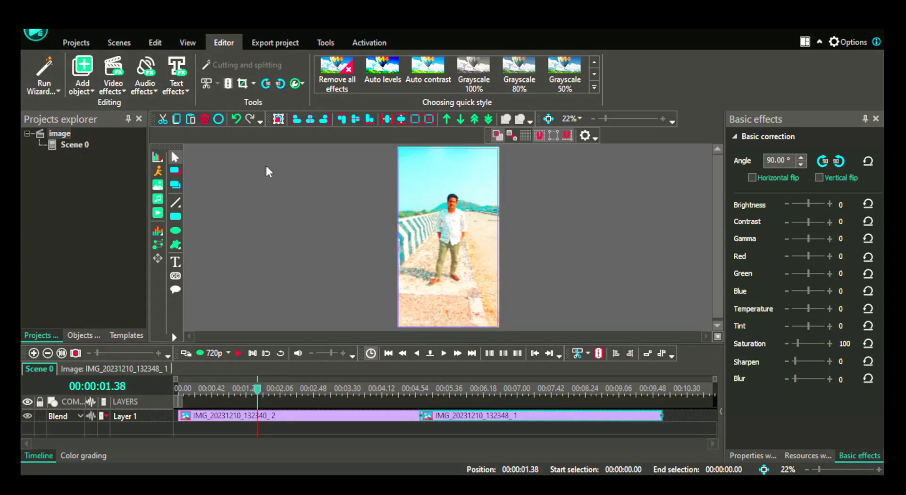
pyautogui.click(184, 389)
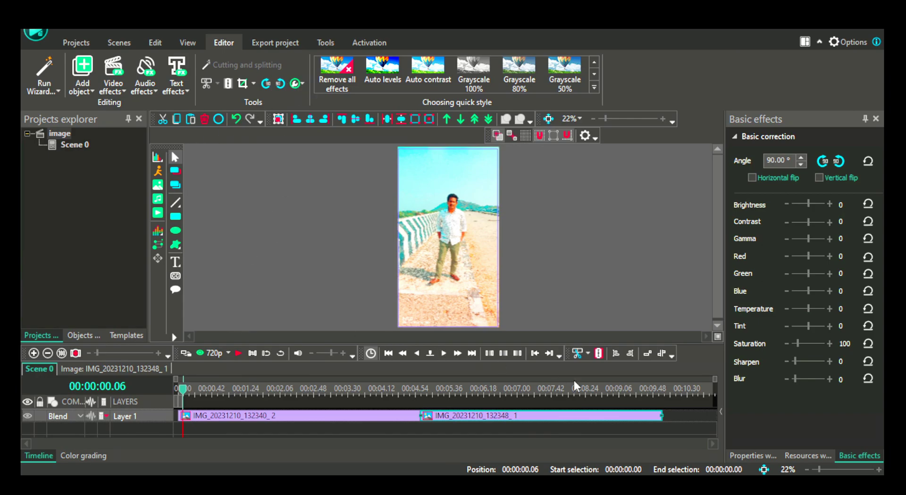
# Move Sprite 1 to the start of Layer 7 and shift IMG_20231210_132340_2 to begin at about 00:00:04.15, overlapping the sprite's end
pyautogui.hotkey('ctrl', 'z')
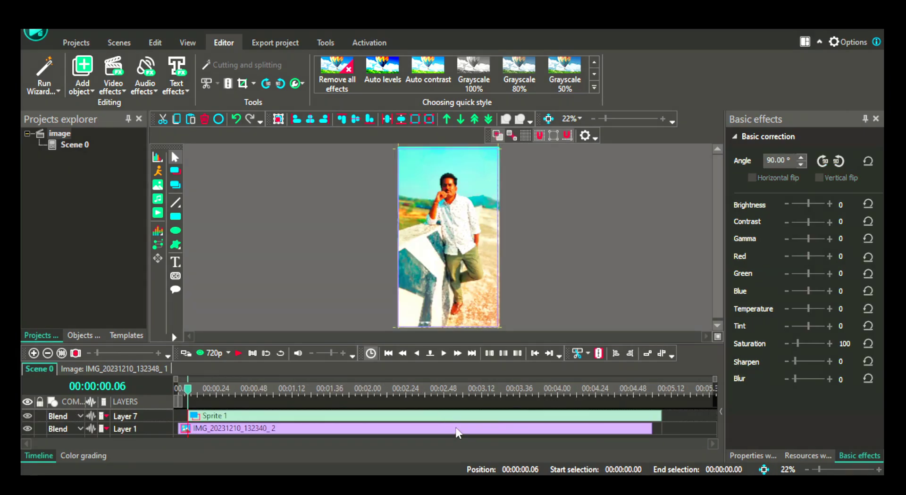
pyautogui.moveTo(333, 419); pyautogui.dragTo(277, 422)
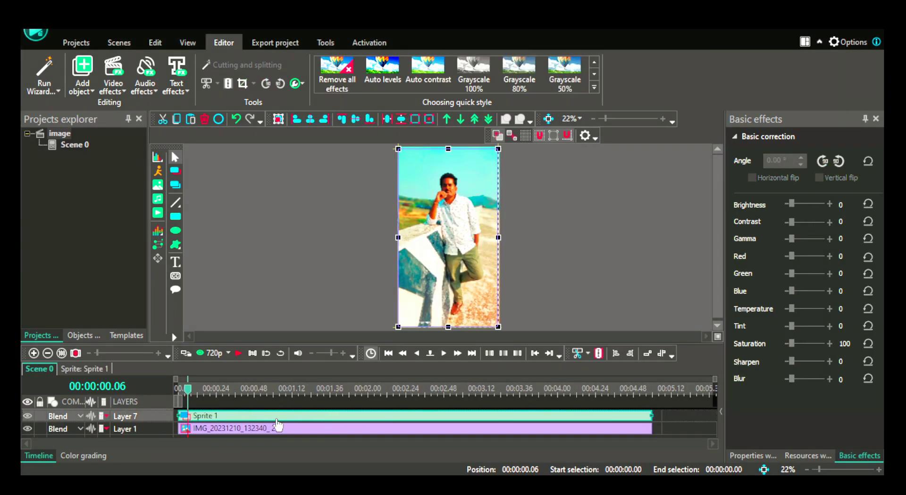
pyautogui.moveTo(501, 431); pyautogui.dragTo(587, 431)
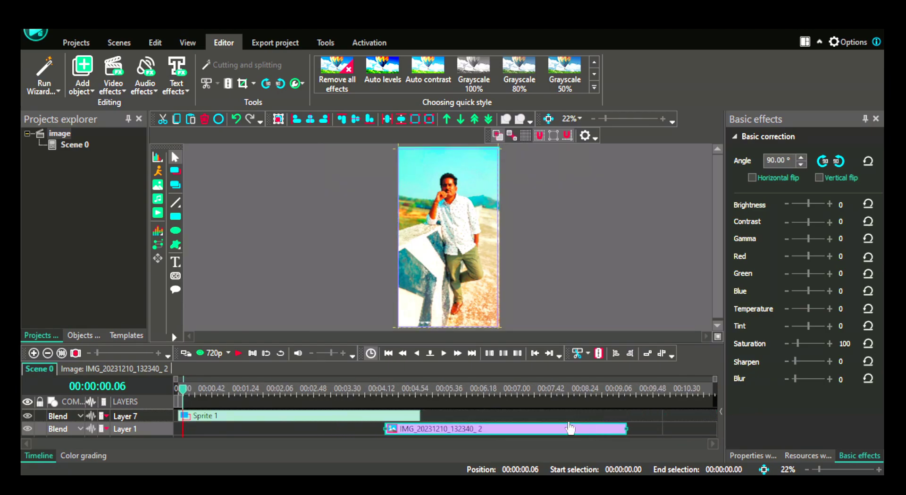
# Play the scene repeatedly from about 00:00:04.15 to check the transition from Sprite 1 to the second image
pyautogui.click(407, 396)
pyautogui.click(336, 274)
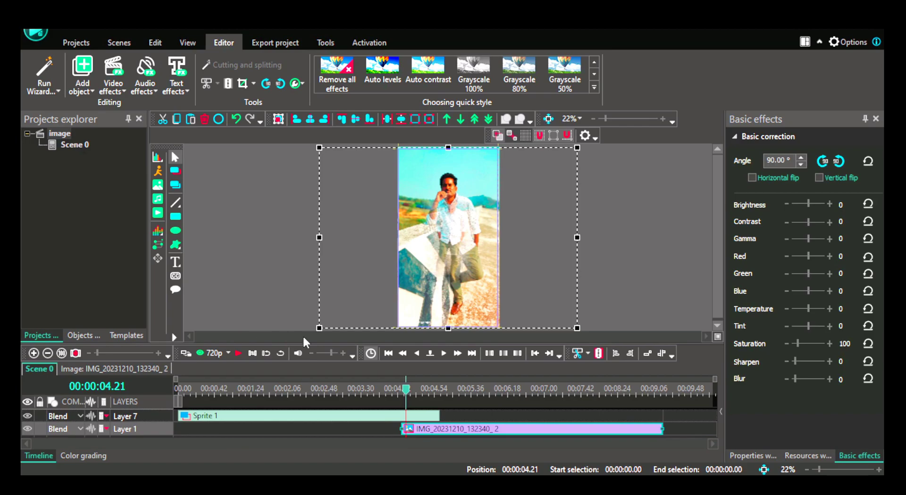
pyautogui.moveTo(406, 399); pyautogui.dragTo(401, 396)
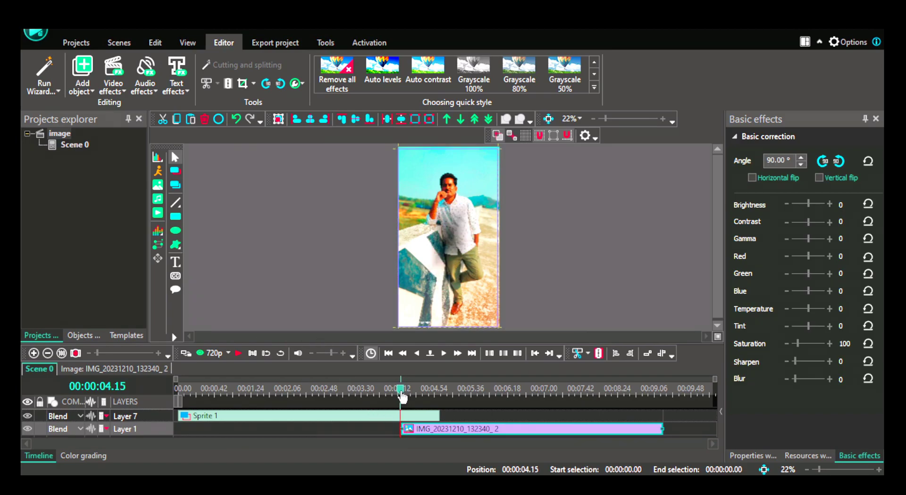
pyautogui.click(238, 353)
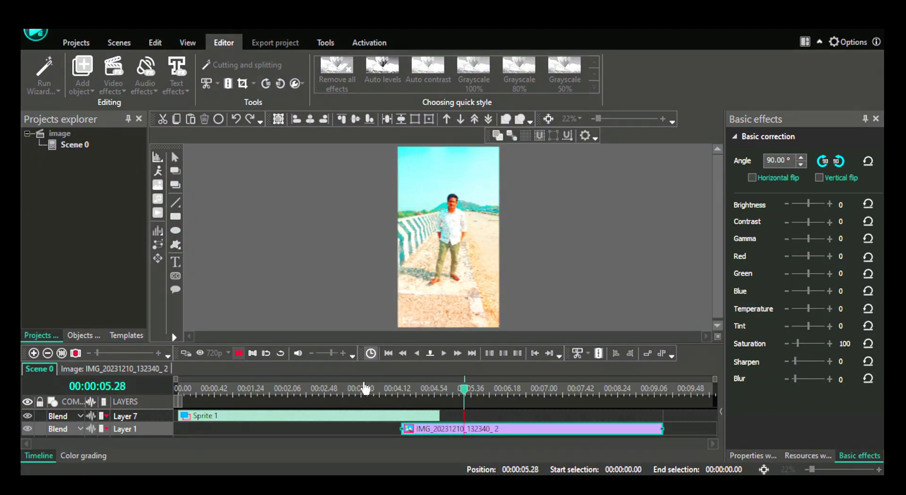
pyautogui.click(395, 393)
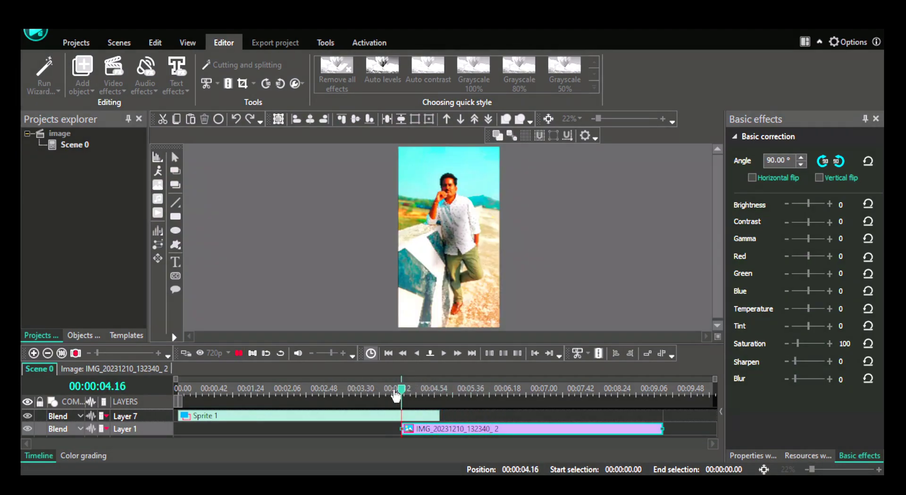
pyautogui.click(238, 354)
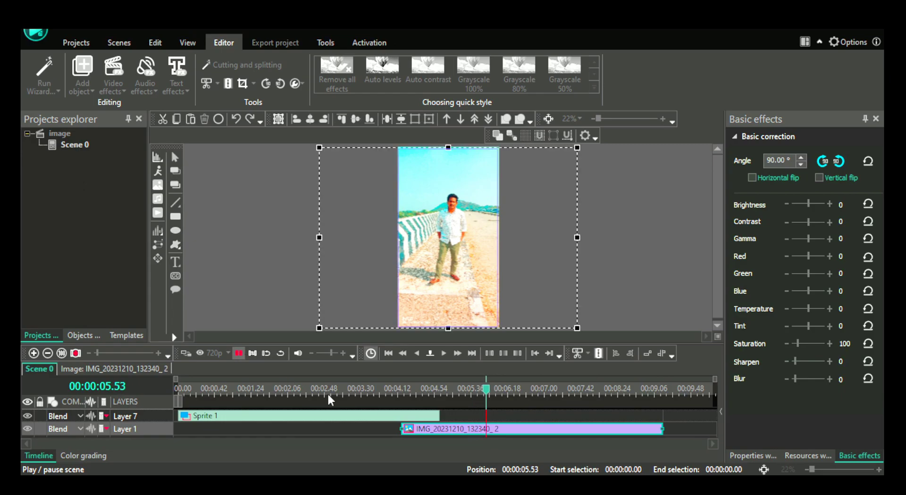
pyautogui.click(399, 390)
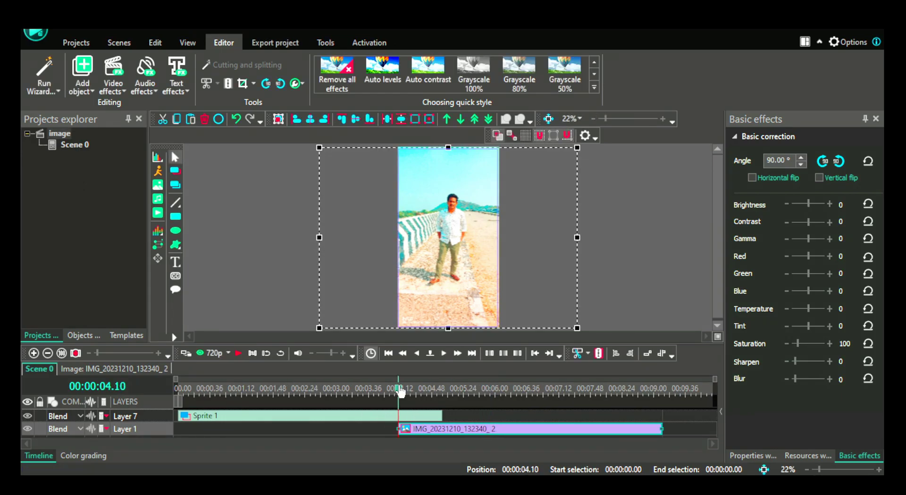
pyautogui.click(238, 354)
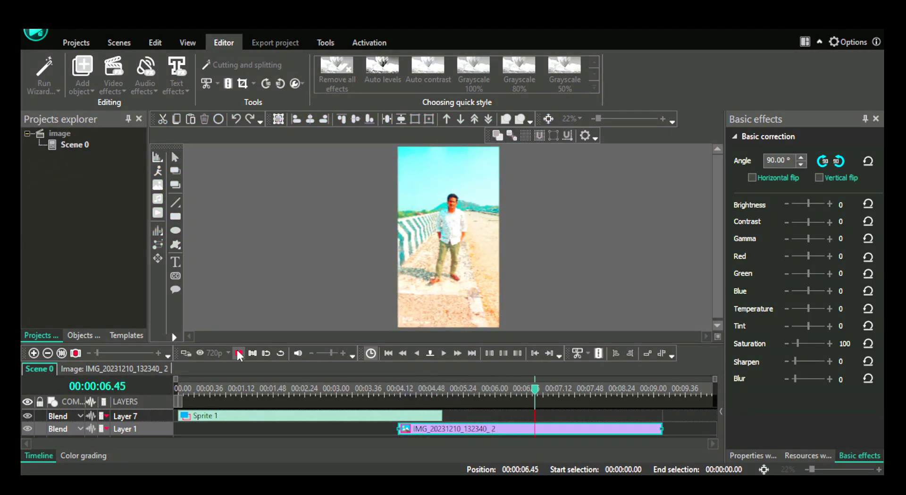
pyautogui.click(240, 353)
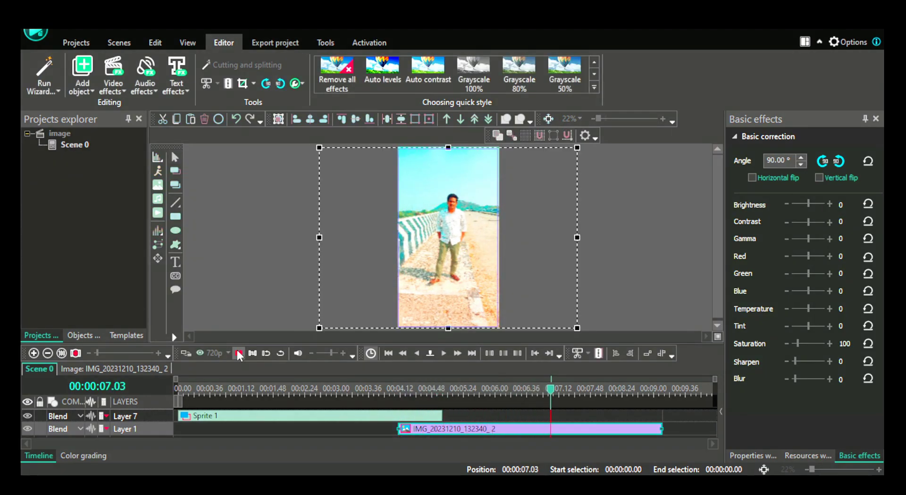
# Export the project for YouTube with the 1080p (Full HD) H.265 / HEVC profile
pyautogui.click(291, 43)
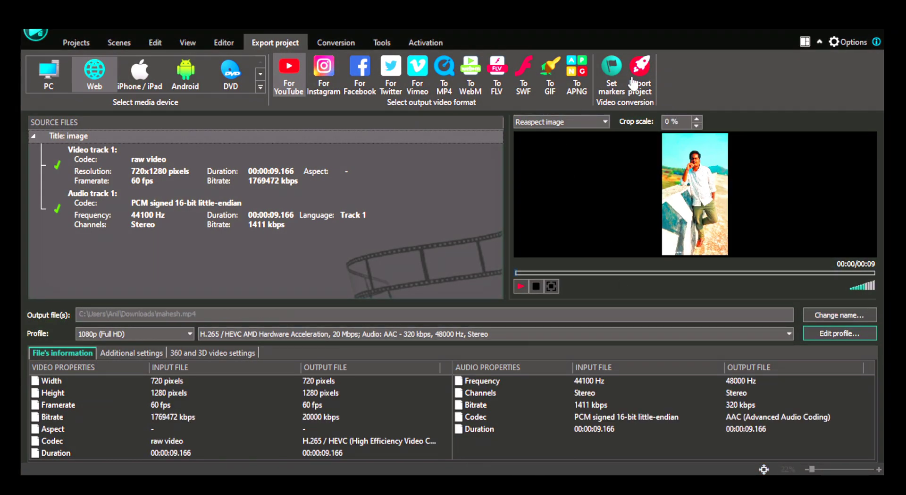
pyautogui.click(639, 75)
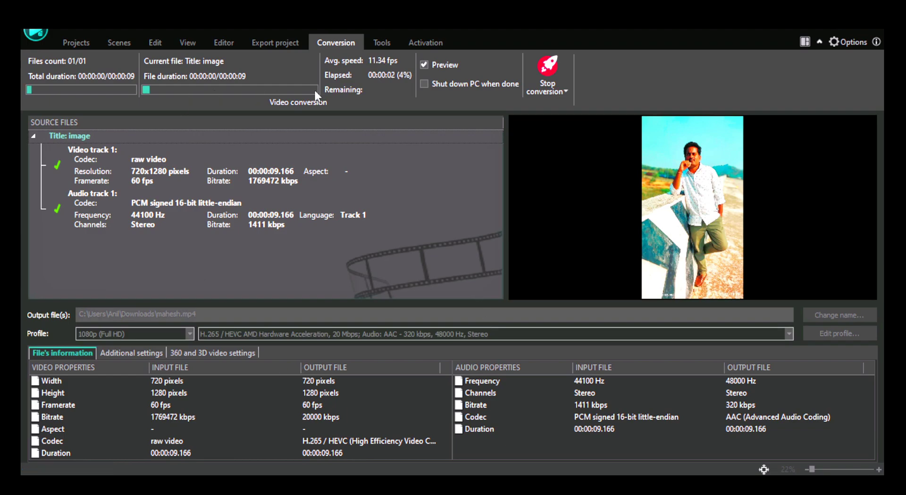